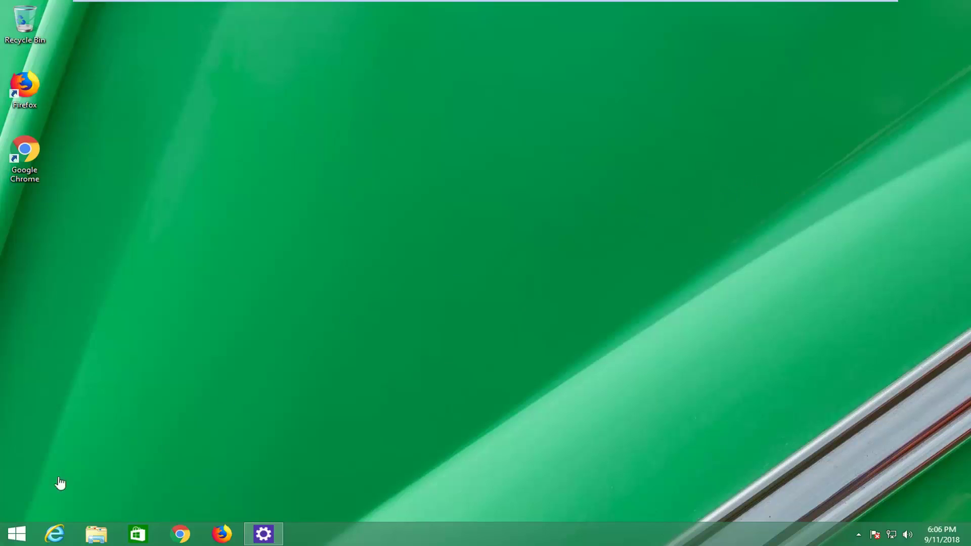
# Search 'lock screen' from Start and open 'Change the picture on your lock screen'.
pyautogui.click(17, 534)
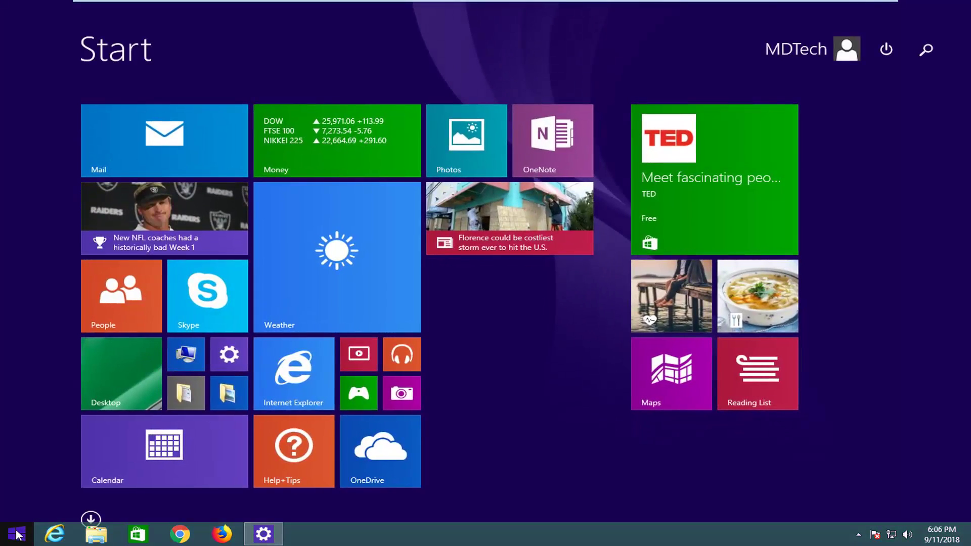
pyautogui.write('loc')
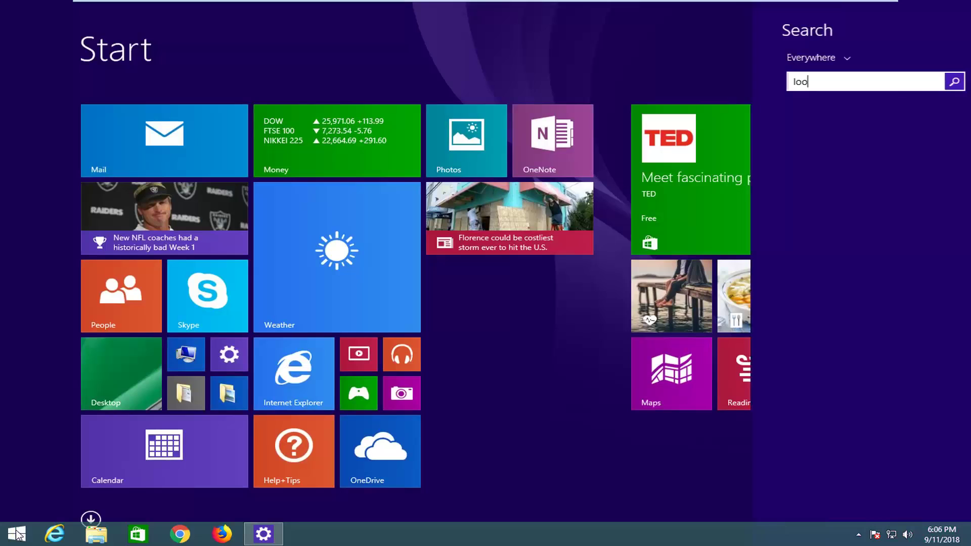
pyautogui.write('k screen')
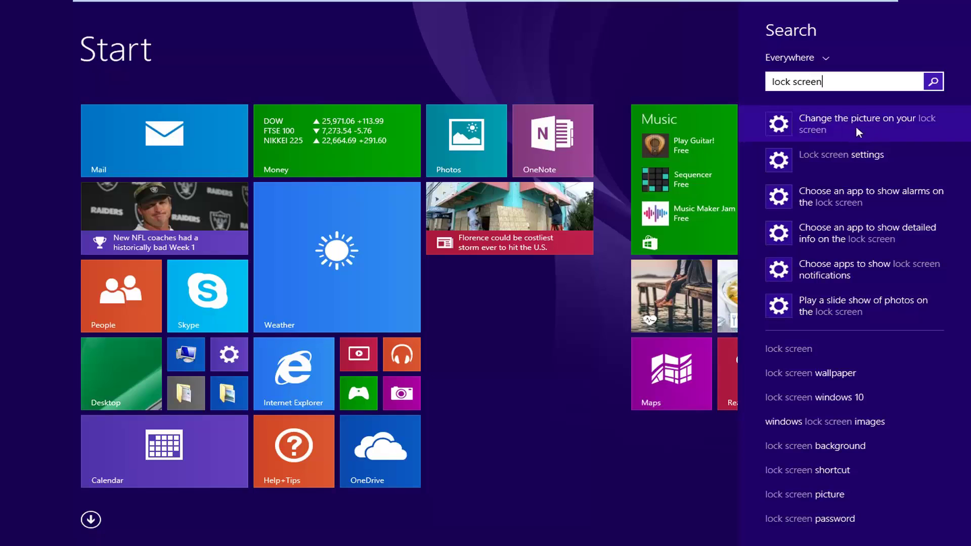
pyautogui.click(838, 132)
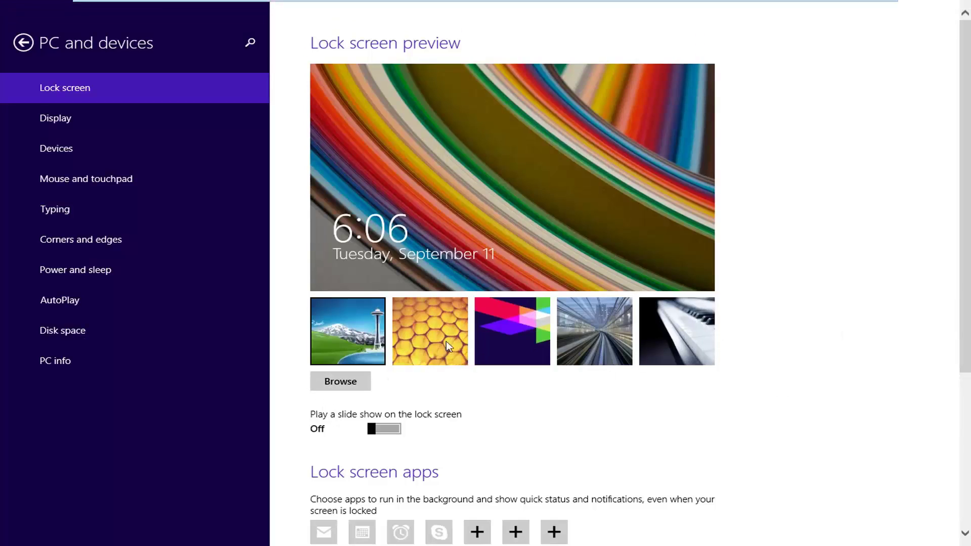
# Choose the yellow honeycomb lock screen picture, then browse This PC's folders and drives.
pyautogui.click(414, 334)
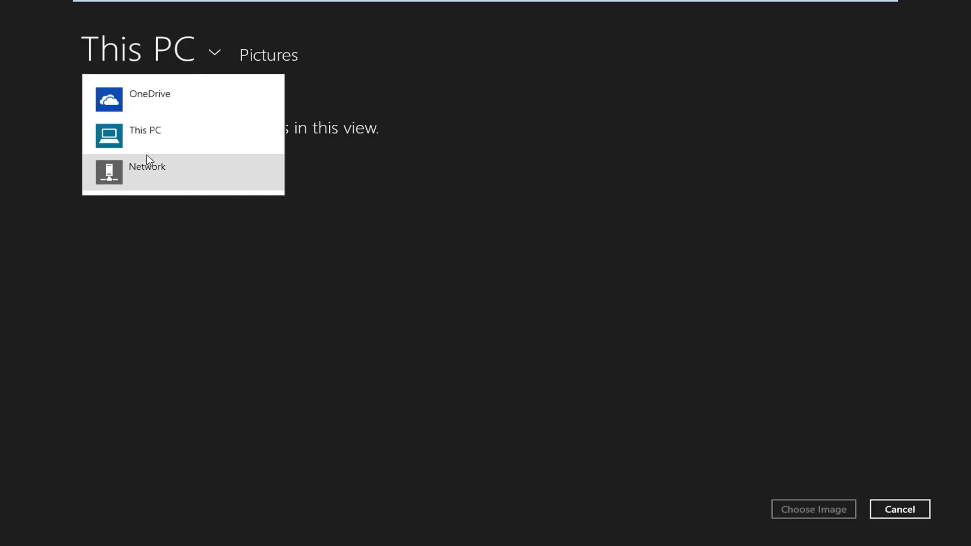
pyautogui.click(138, 134)
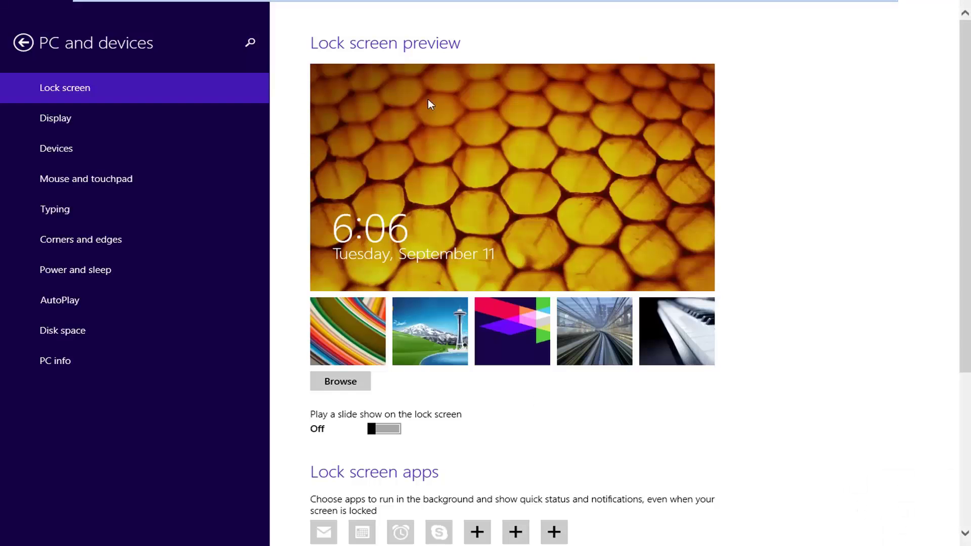
pyautogui.scroll(-3, 514, 175)
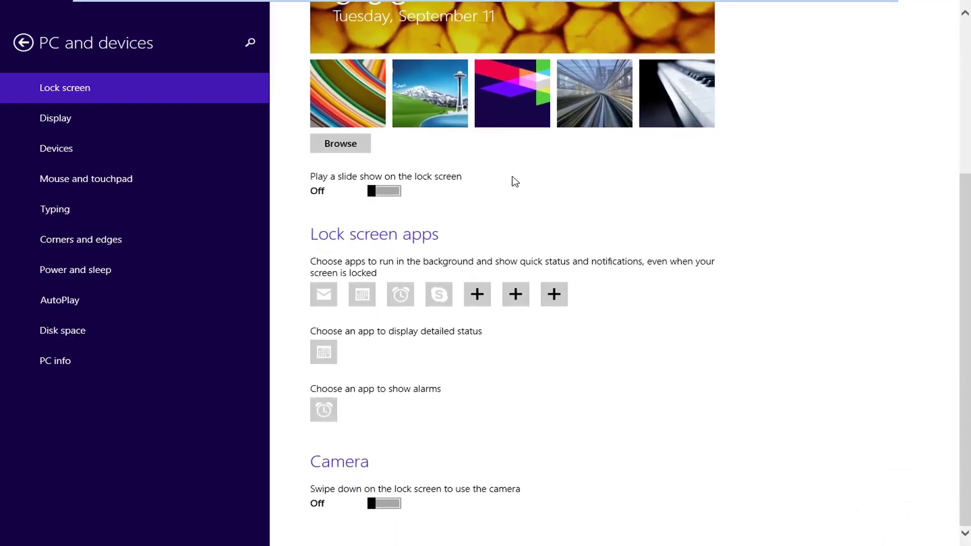
pyautogui.scroll(3, 511, 180)
# Try the tunnel and piano pictures, then settle on the Space Needle landscape.
pyautogui.click(624, 336)
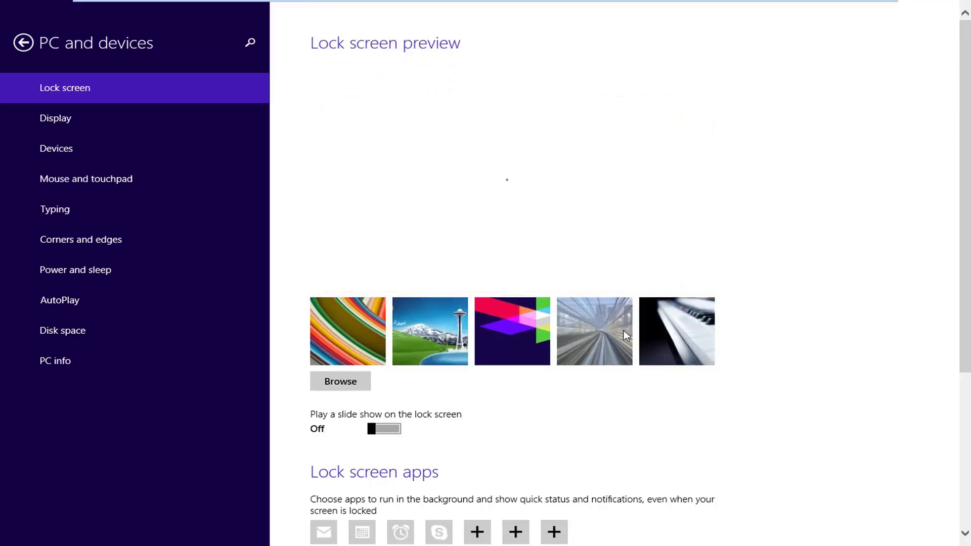
pyautogui.click(674, 338)
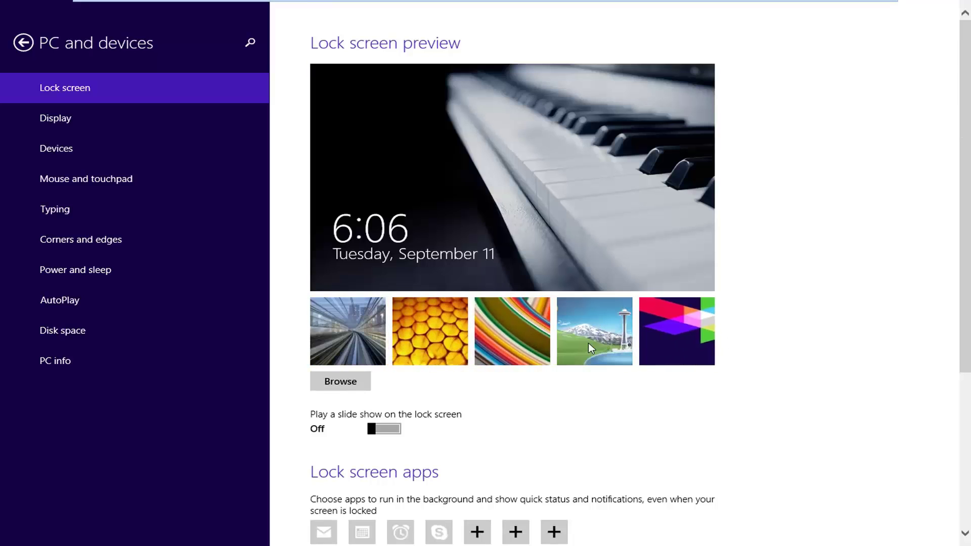
pyautogui.click(612, 338)
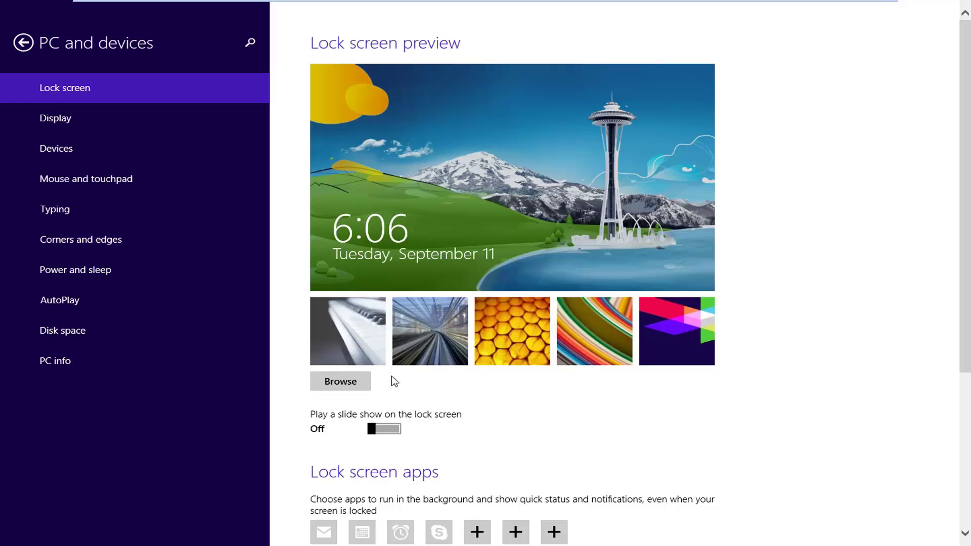
pyautogui.scroll(-3, 396, 291)
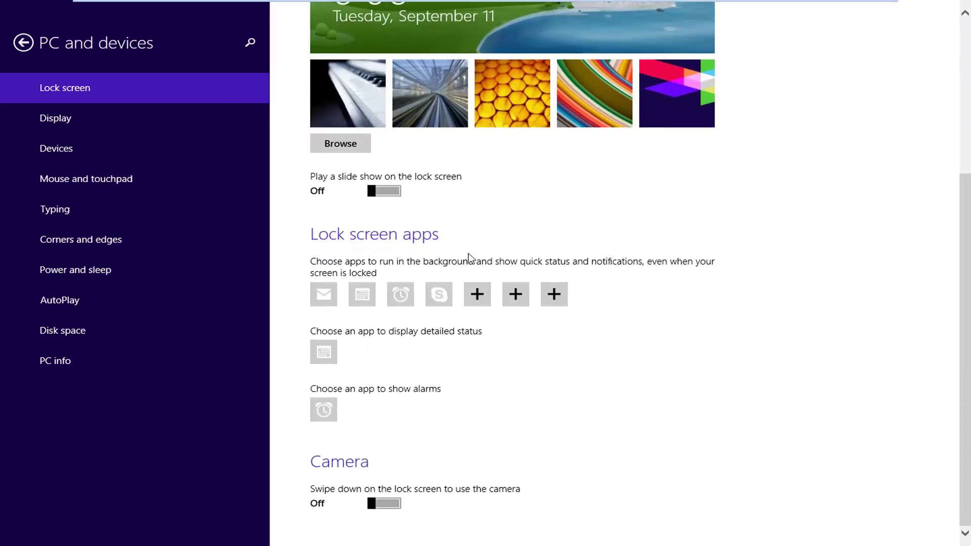
pyautogui.scroll(3, 514, 171)
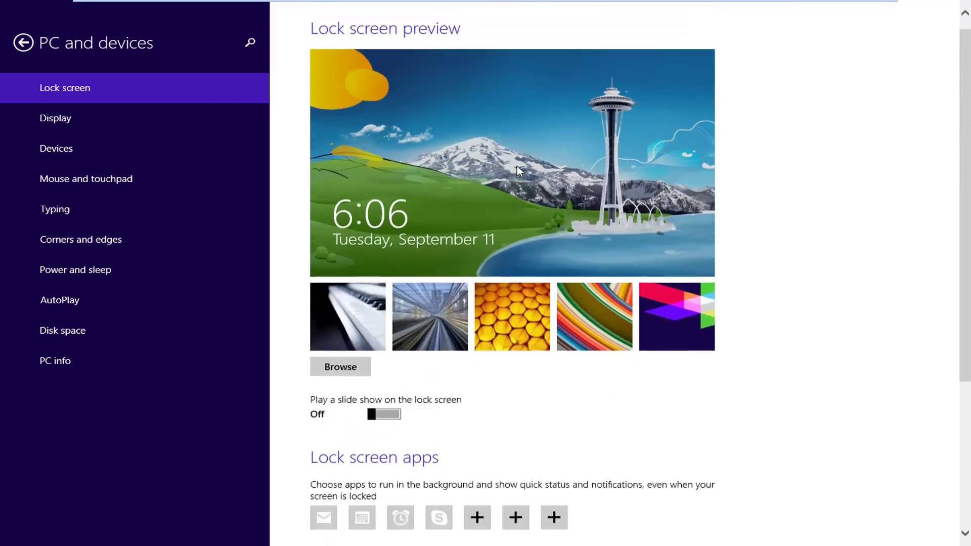